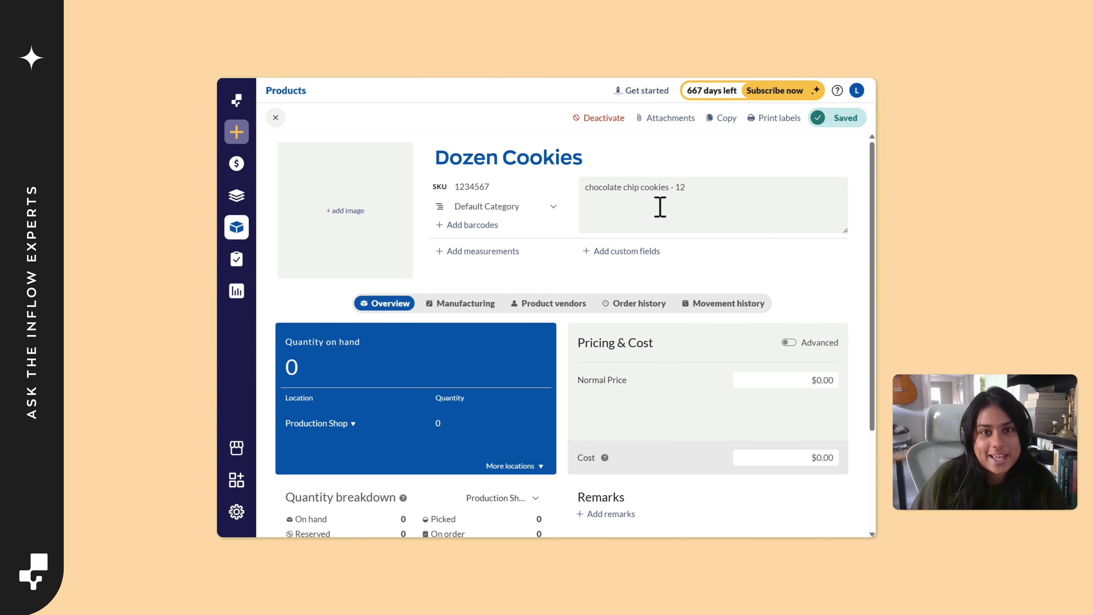
# - Add a bill of materials to Dozen Cookies with 12 ea Chocolate Chip Cookies and 1 White box, and save the product
pyautogui.click(453, 307)
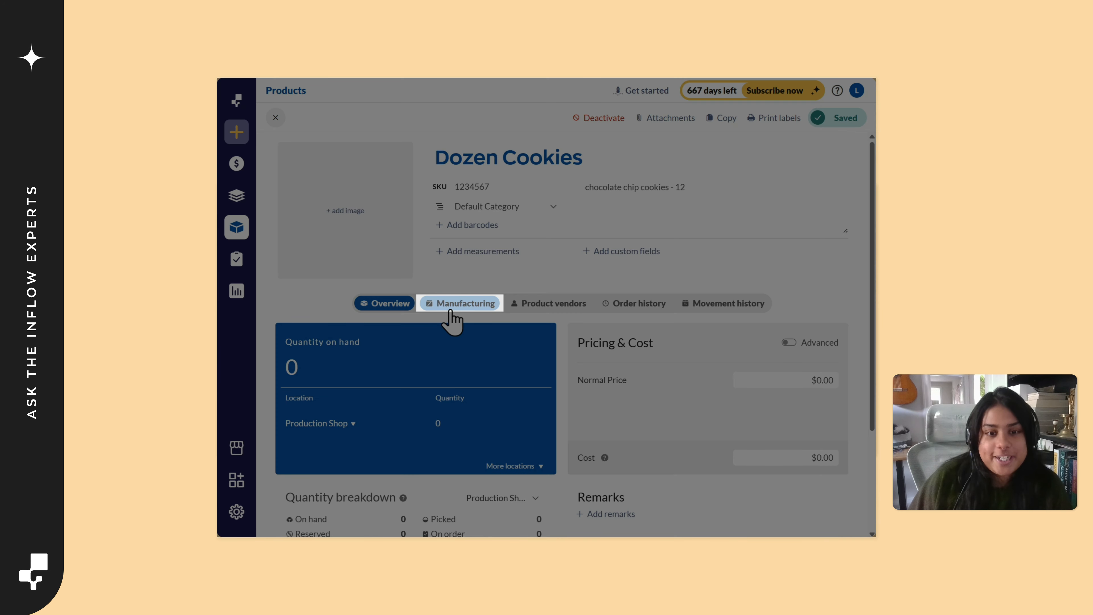
pyautogui.click(451, 311)
pyautogui.scroll(-5, 473, 276)
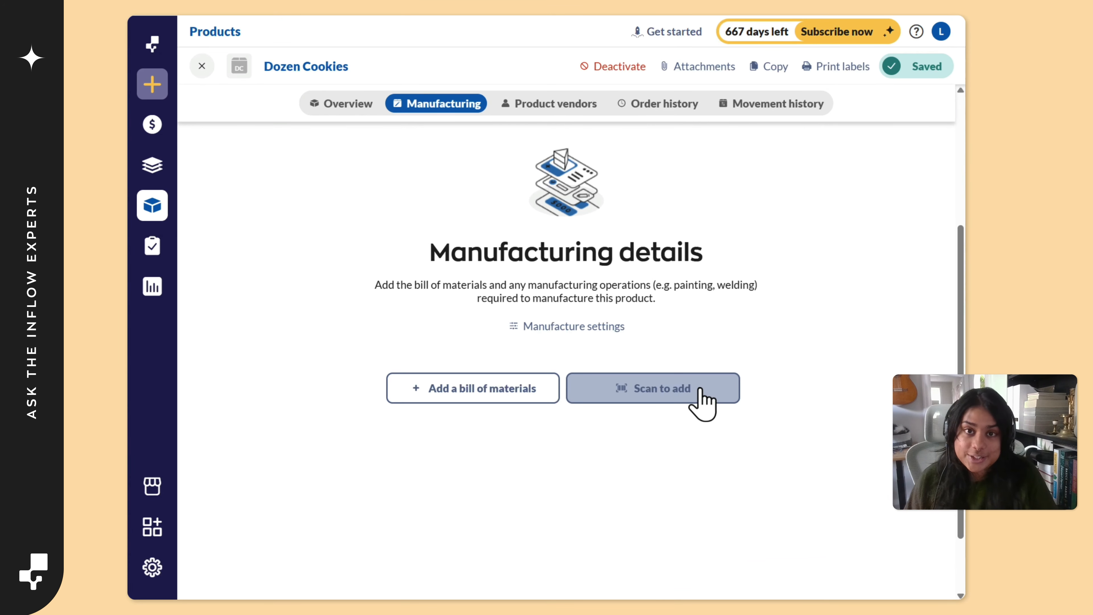
pyautogui.click(472, 396)
pyautogui.write('cookies')
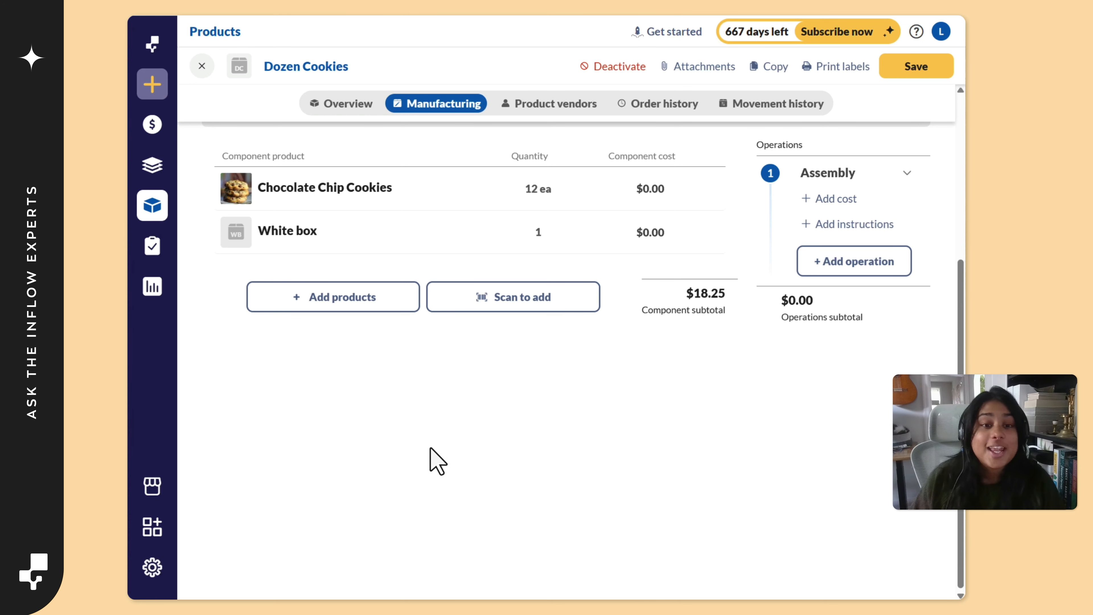
pyautogui.click(904, 75)
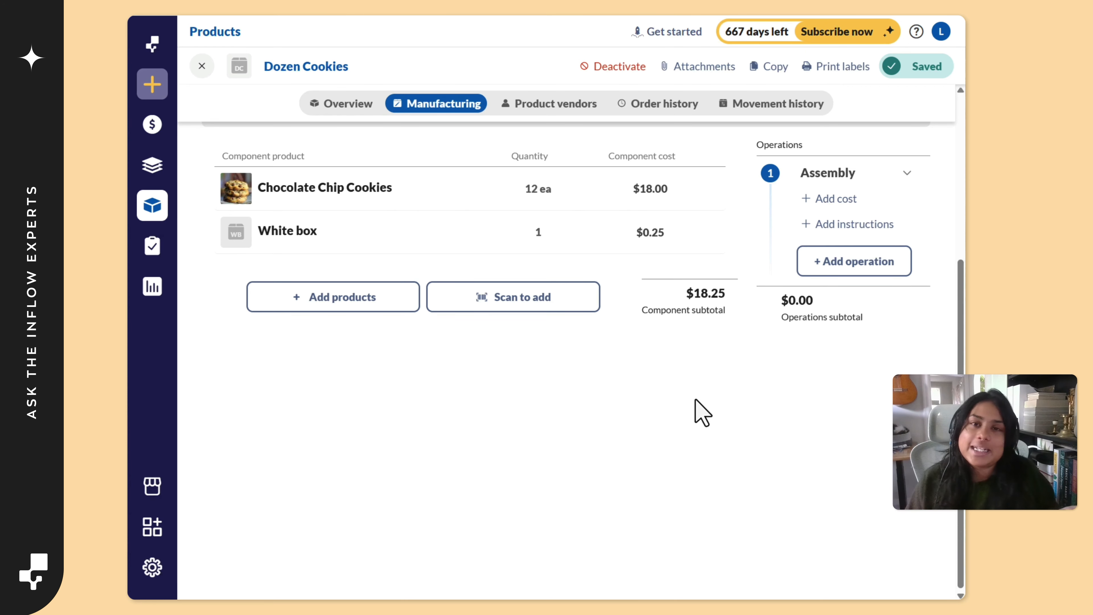
# - Set the normal price of Dozen Cookies to $25.00 in its overview and save the product
pyautogui.scroll(3, 701, 412)
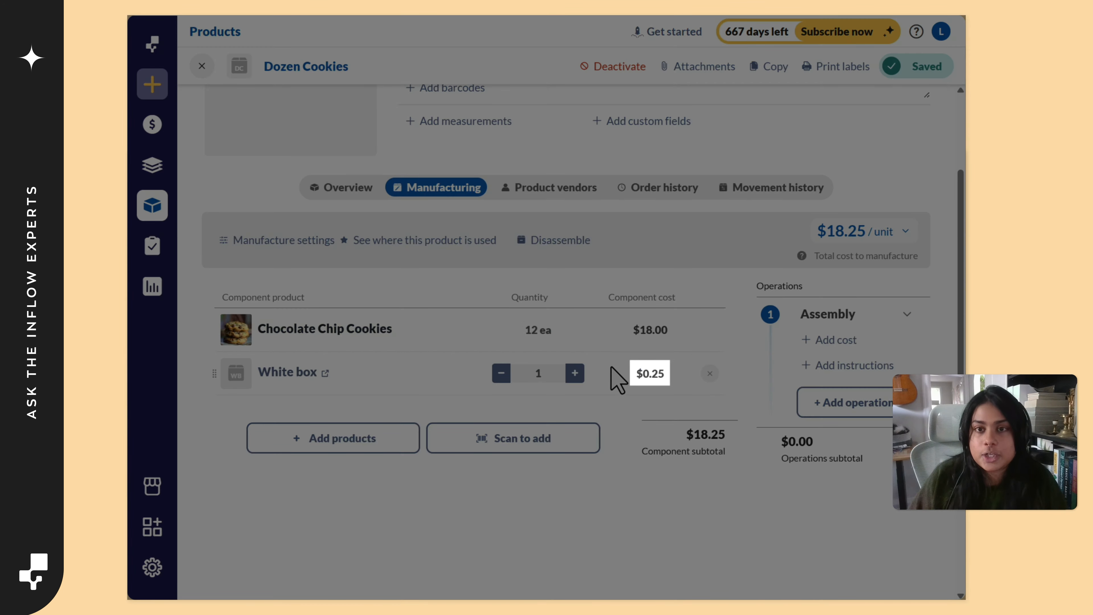
pyautogui.scroll(2, 611, 378)
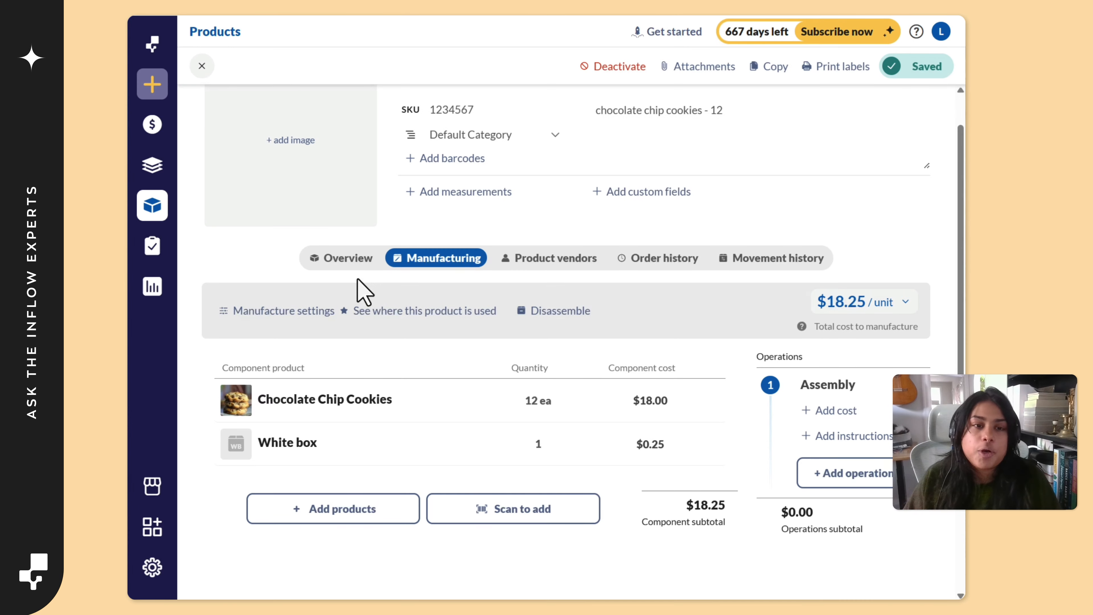
pyautogui.moveTo(396, 400)
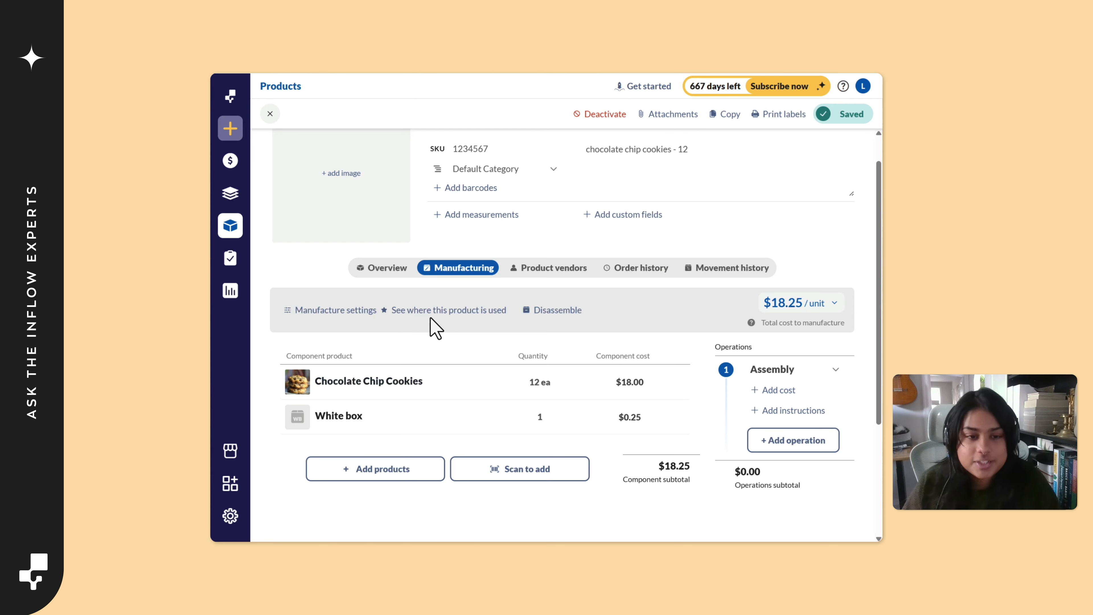
pyautogui.click(390, 269)
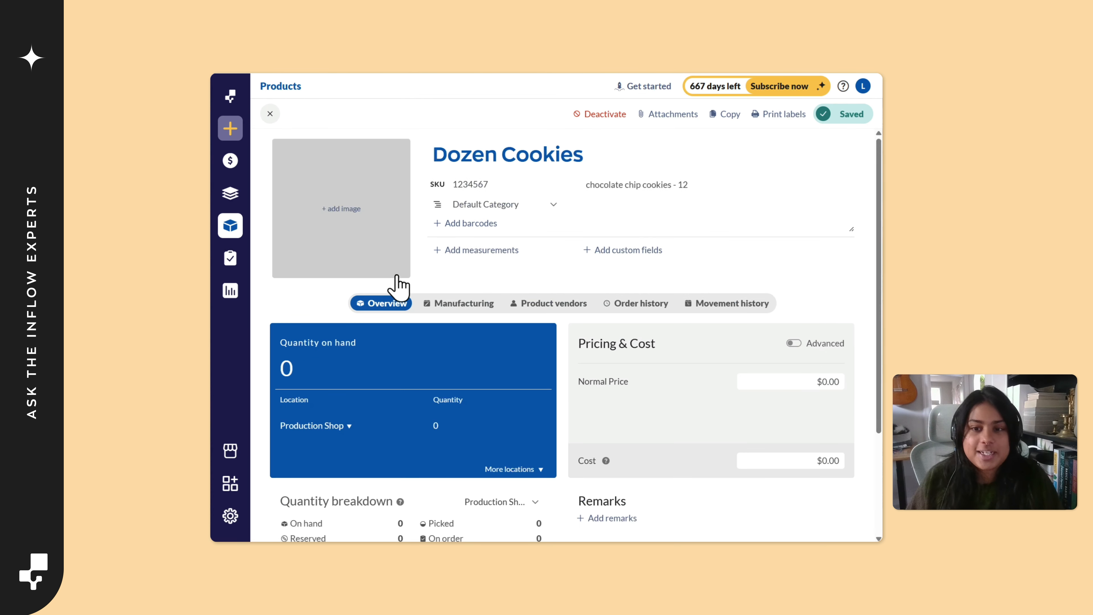
pyautogui.click(831, 382)
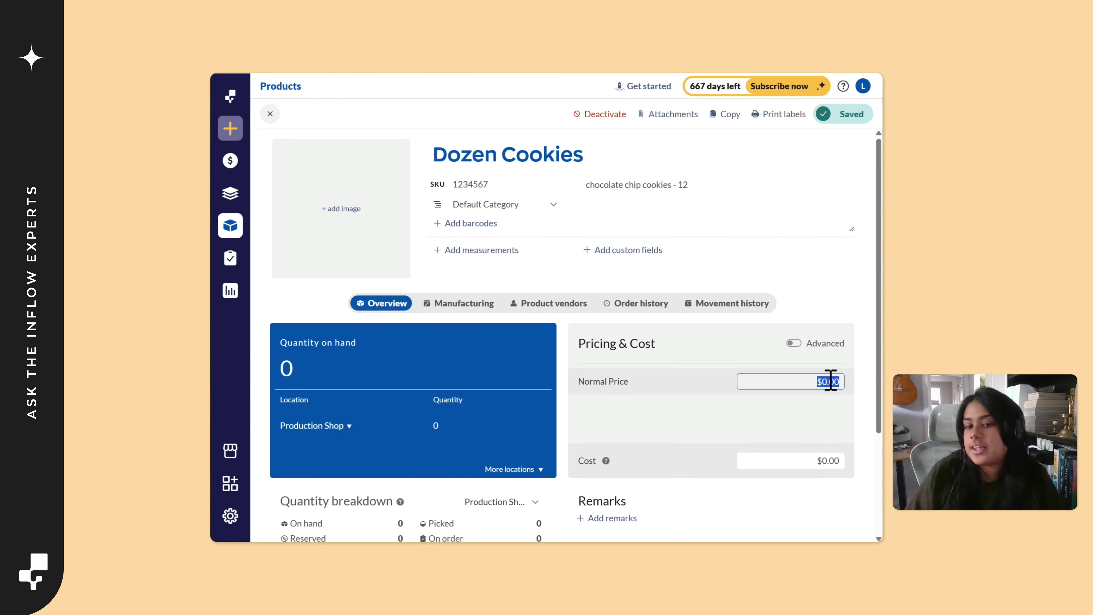
pyautogui.write('25')
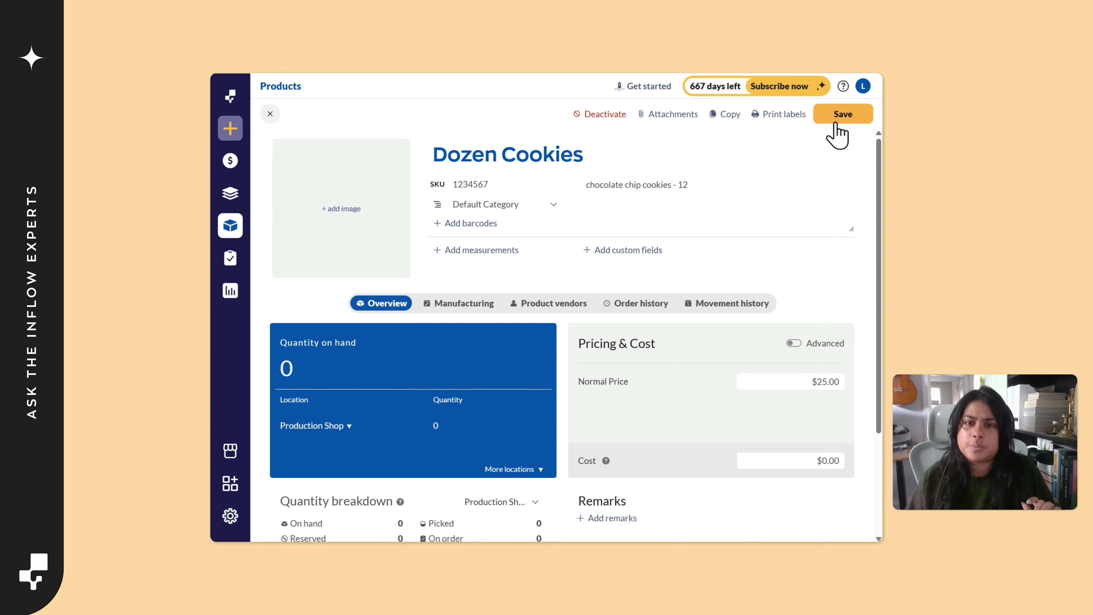
pyautogui.click(836, 124)
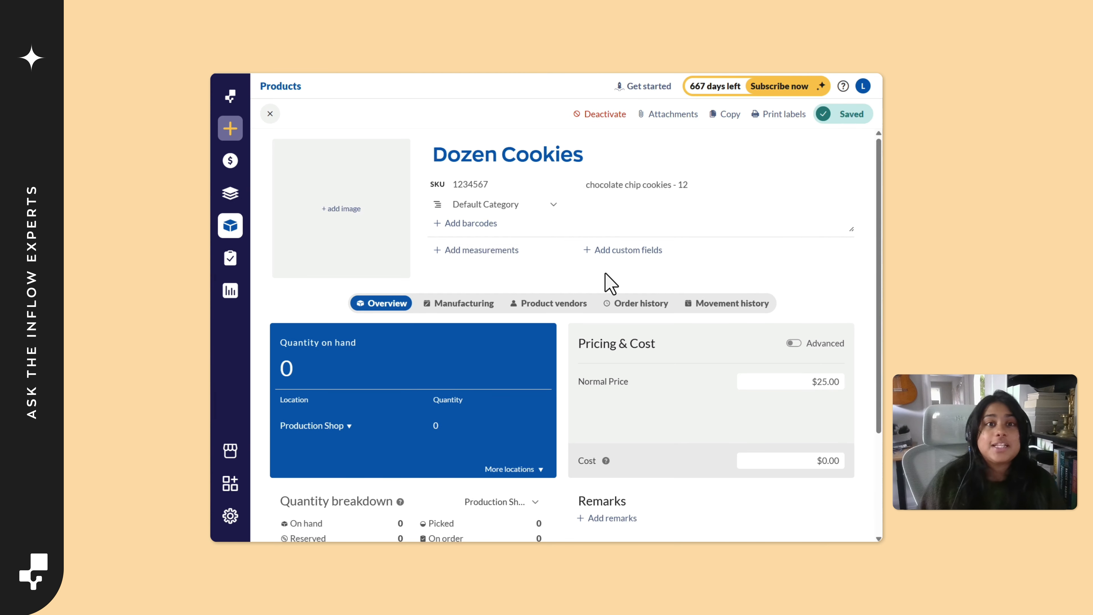
# - Update the manufacture settings of Dozen Cookies to Auto-assemble after sale and Combine quantities, and save the product
pyautogui.click(470, 307)
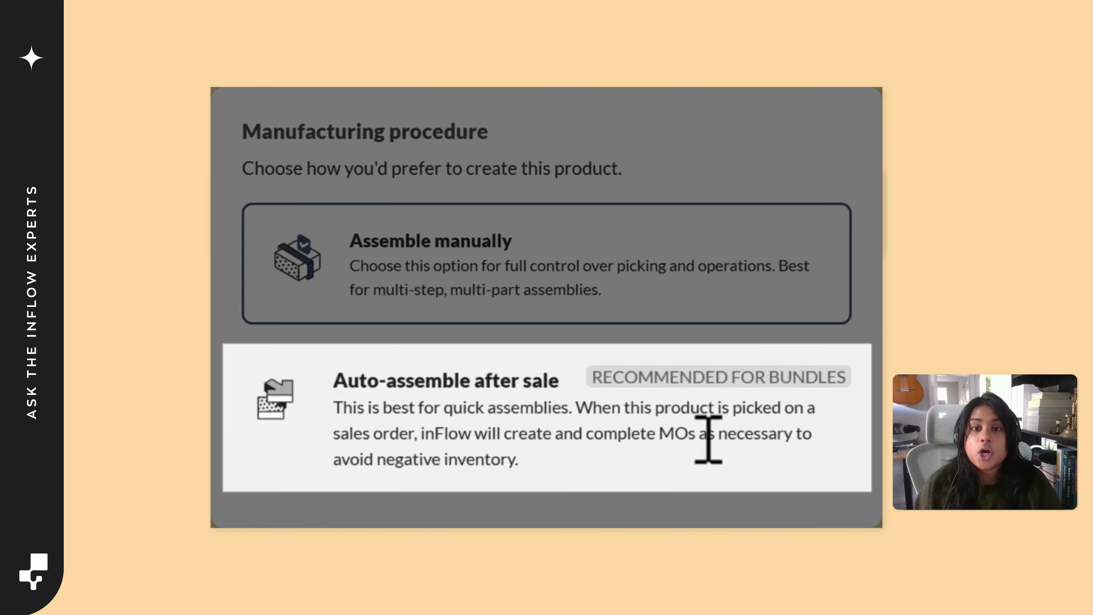
pyautogui.click(708, 439)
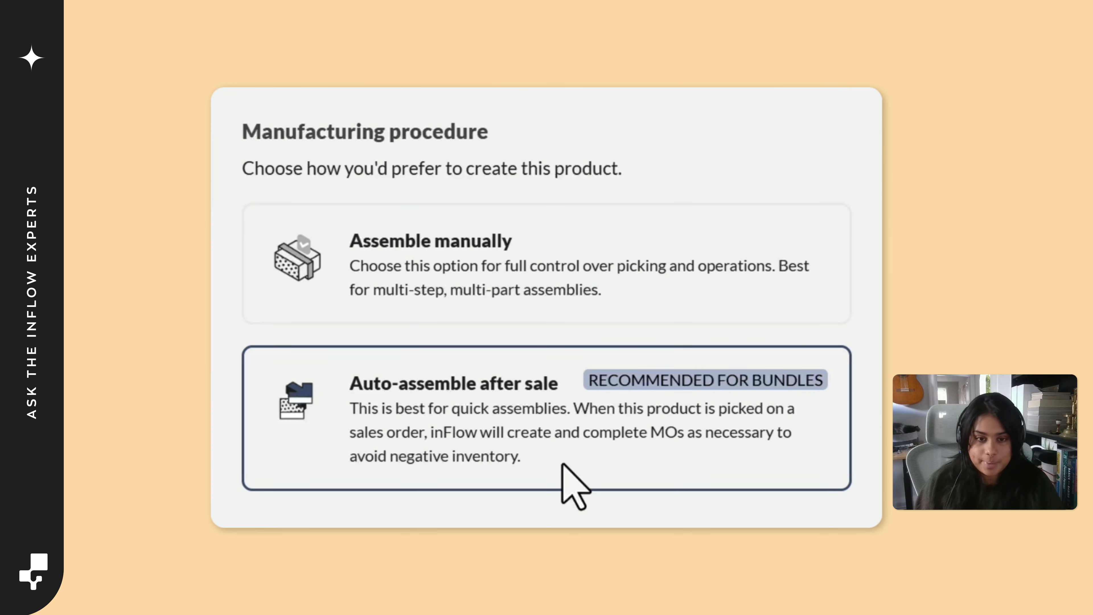
pyautogui.scroll(-10, 561, 403)
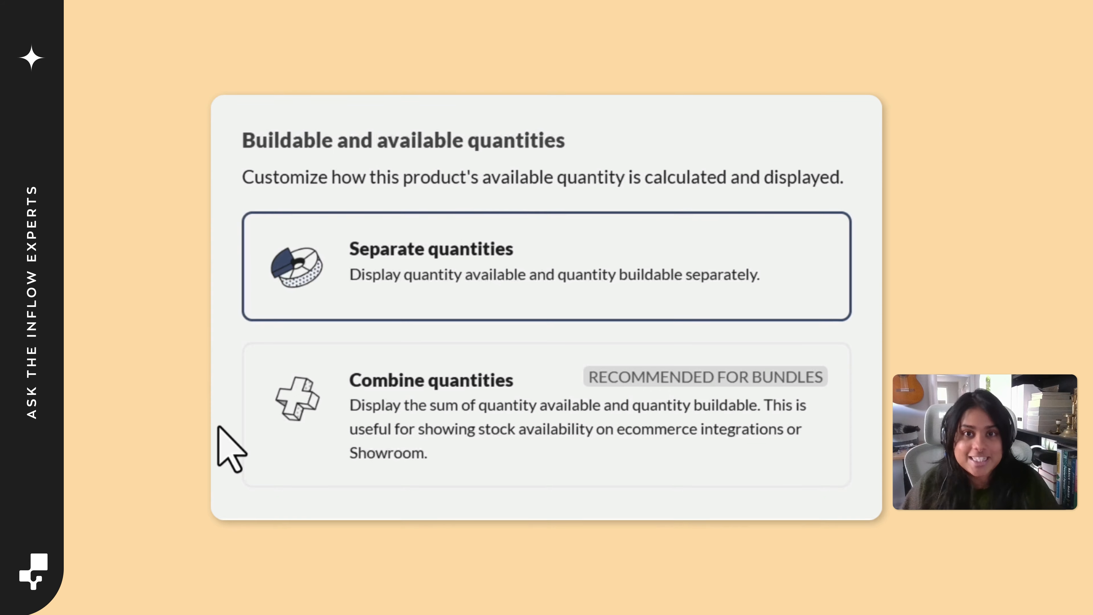
pyautogui.click(530, 347)
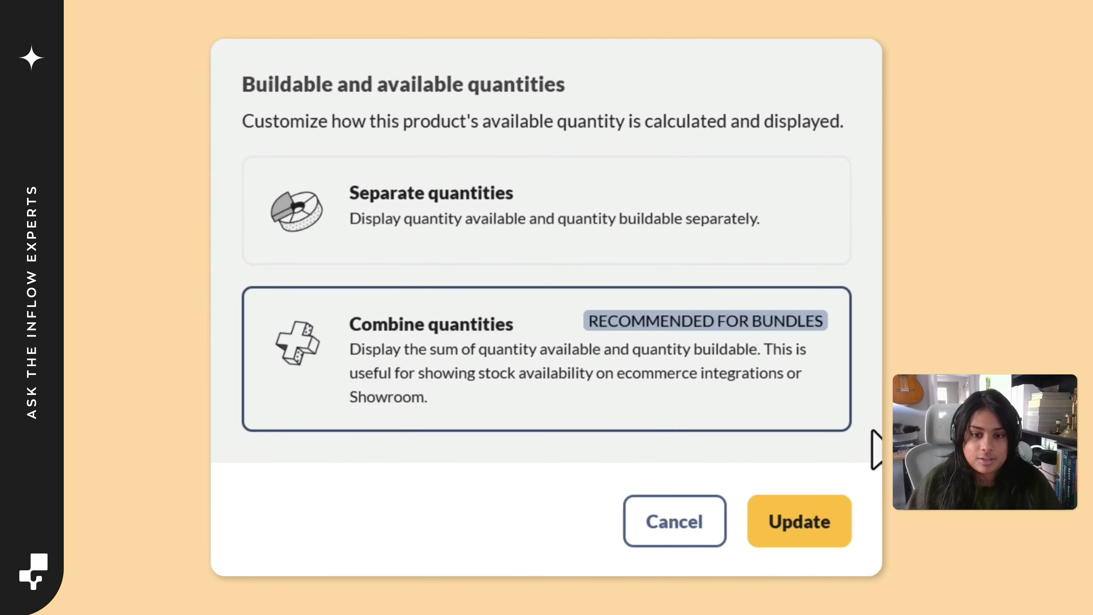
pyautogui.click(793, 515)
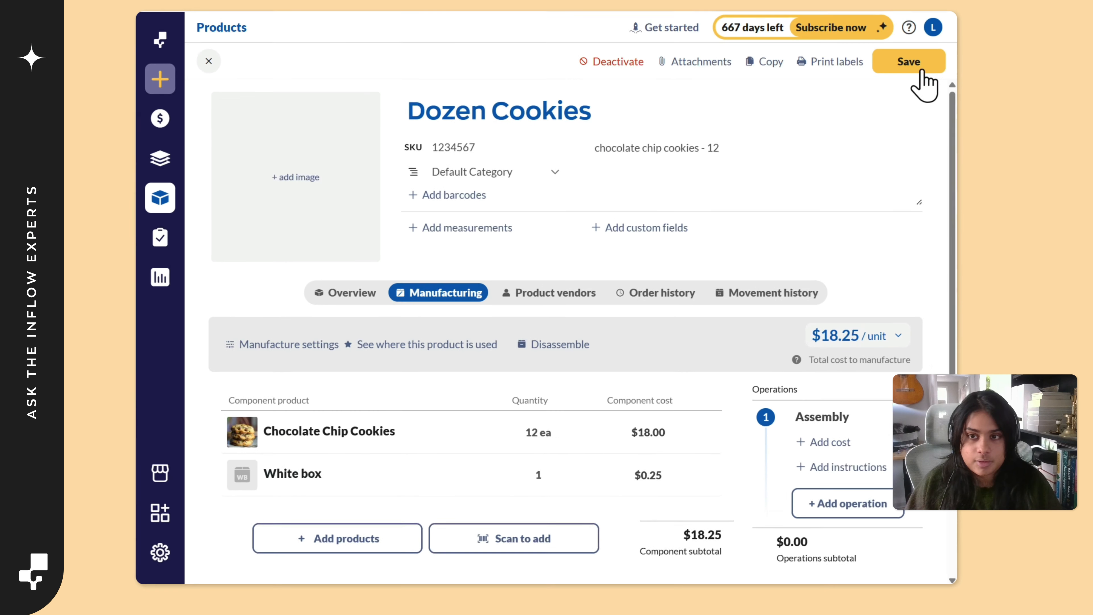
pyautogui.click(910, 64)
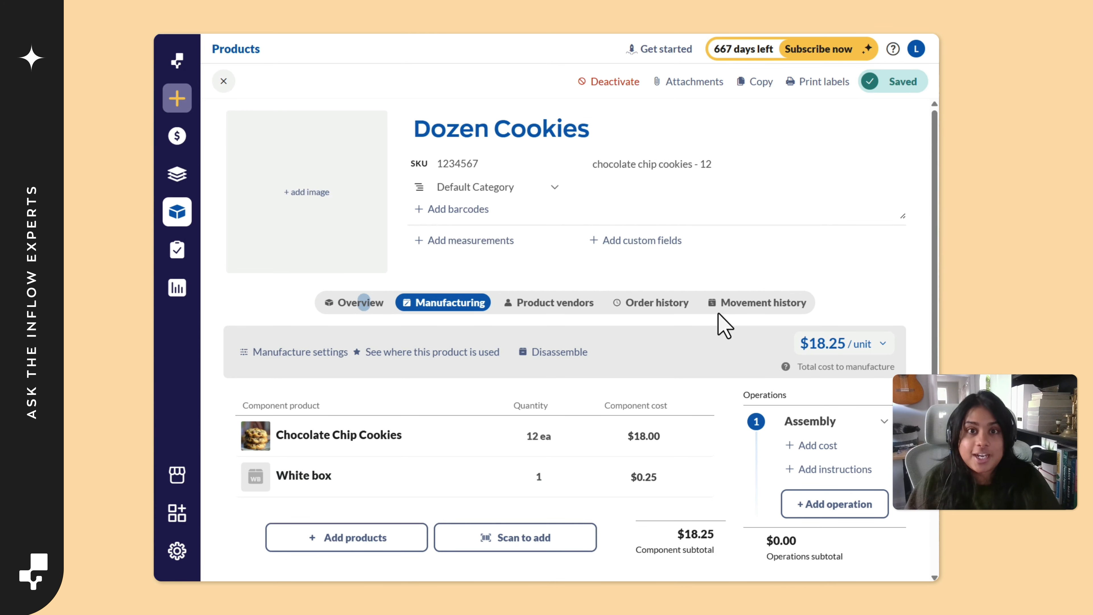
# - Check the available quantity of Dozen Cookies at Default Location in the quantity breakdown and return to its manufacturing details
pyautogui.click(364, 303)
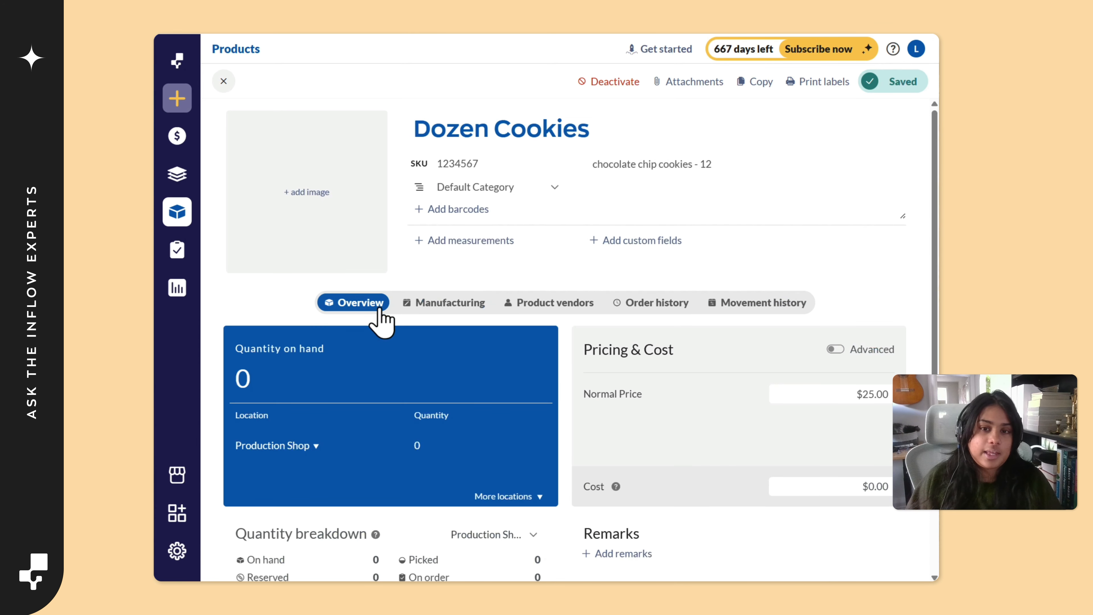
pyautogui.scroll(-2, 473, 301)
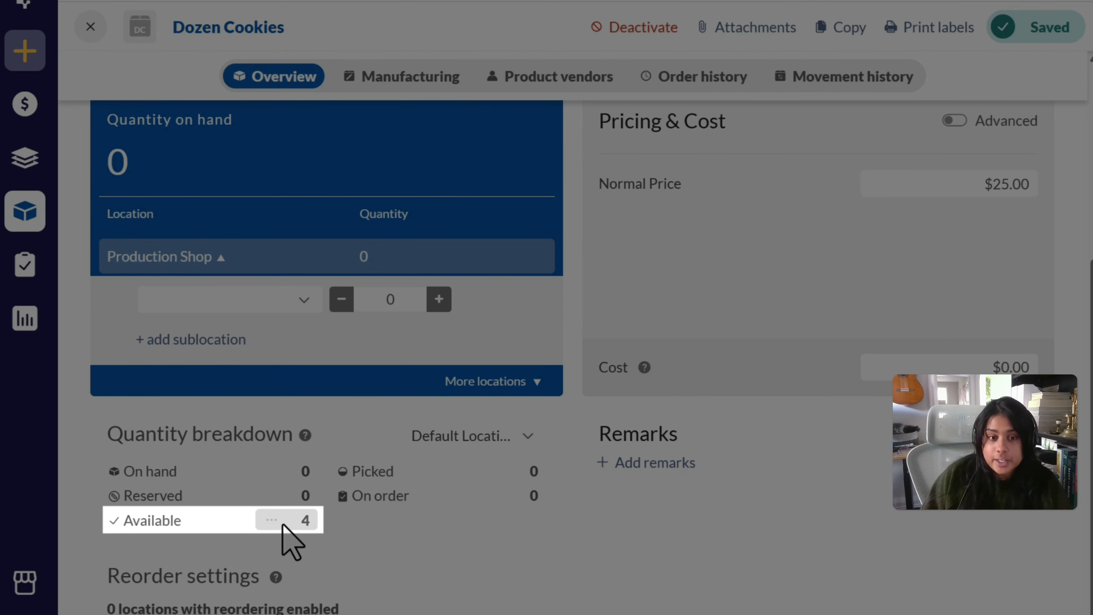
pyautogui.click(275, 519)
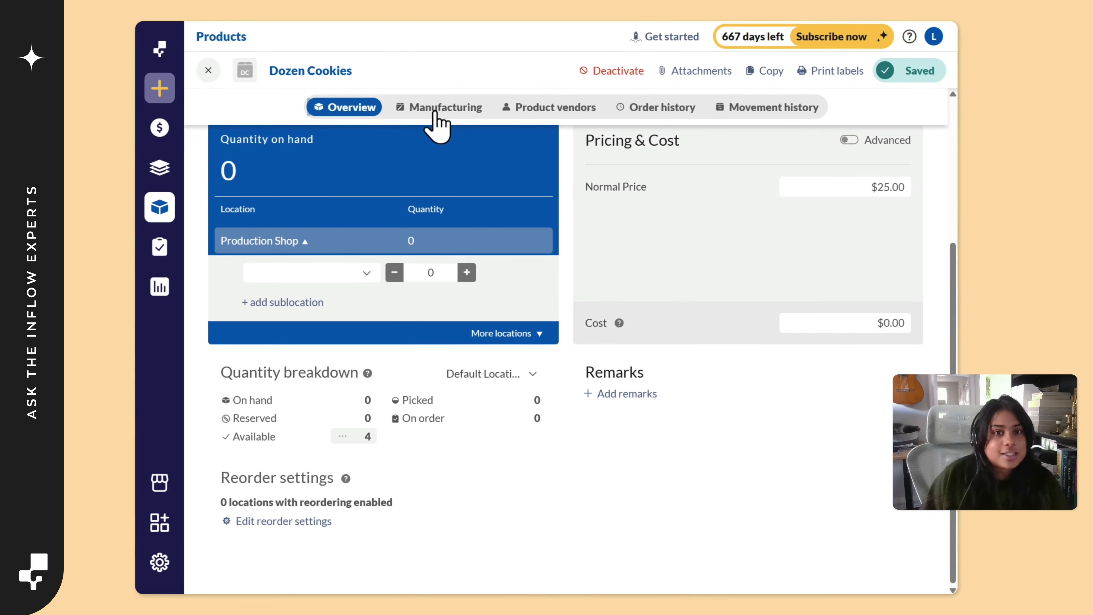
pyautogui.click(400, 79)
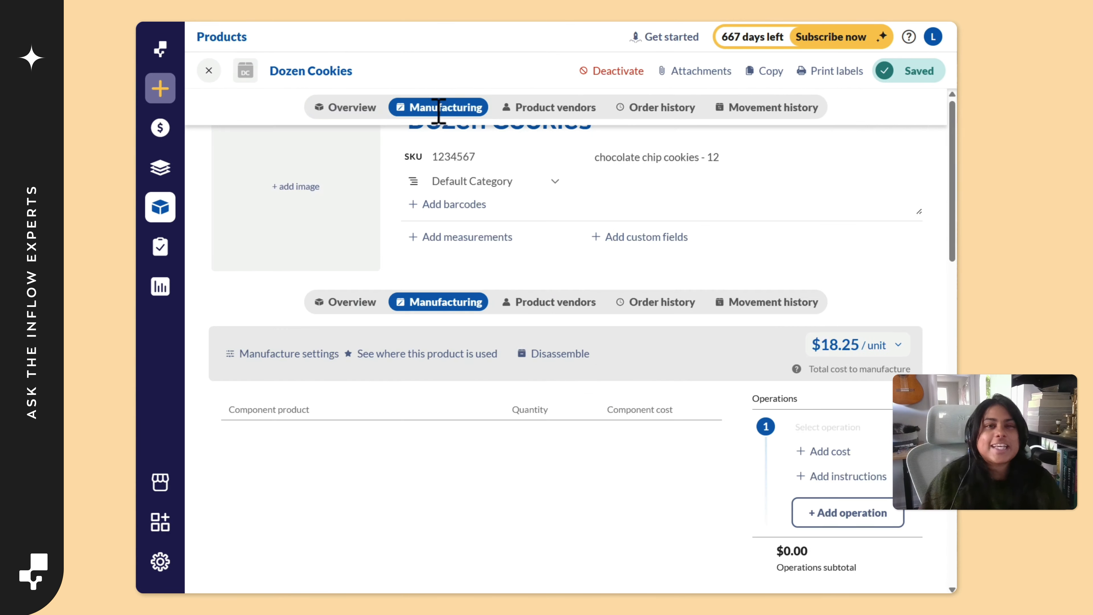
pyautogui.click(402, 454)
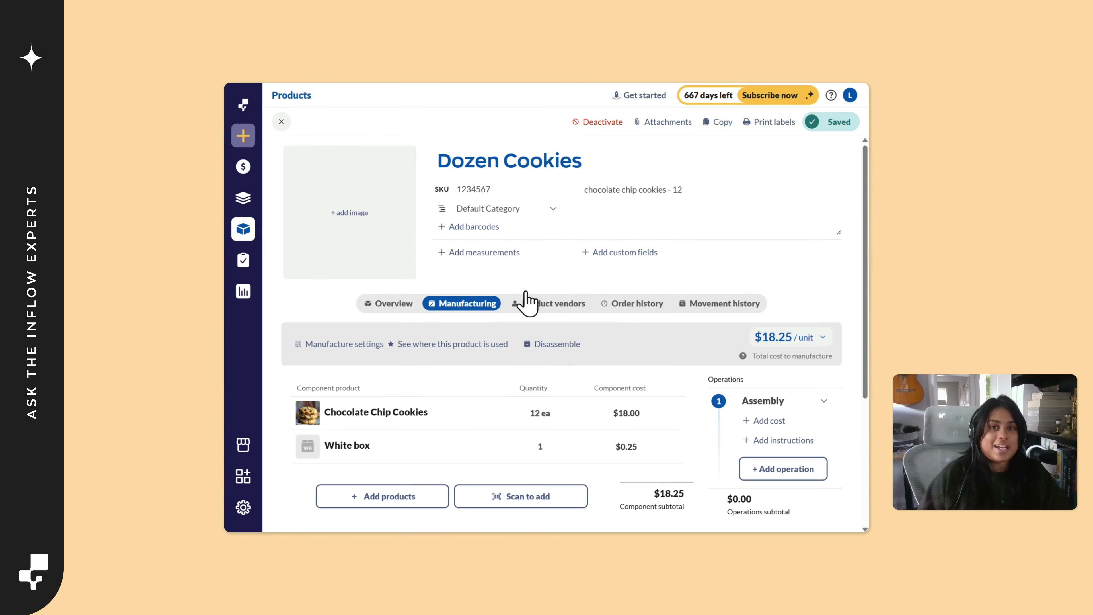
# - Create a new sales order for the existing customer and set its location to Default Location
pyautogui.click(244, 167)
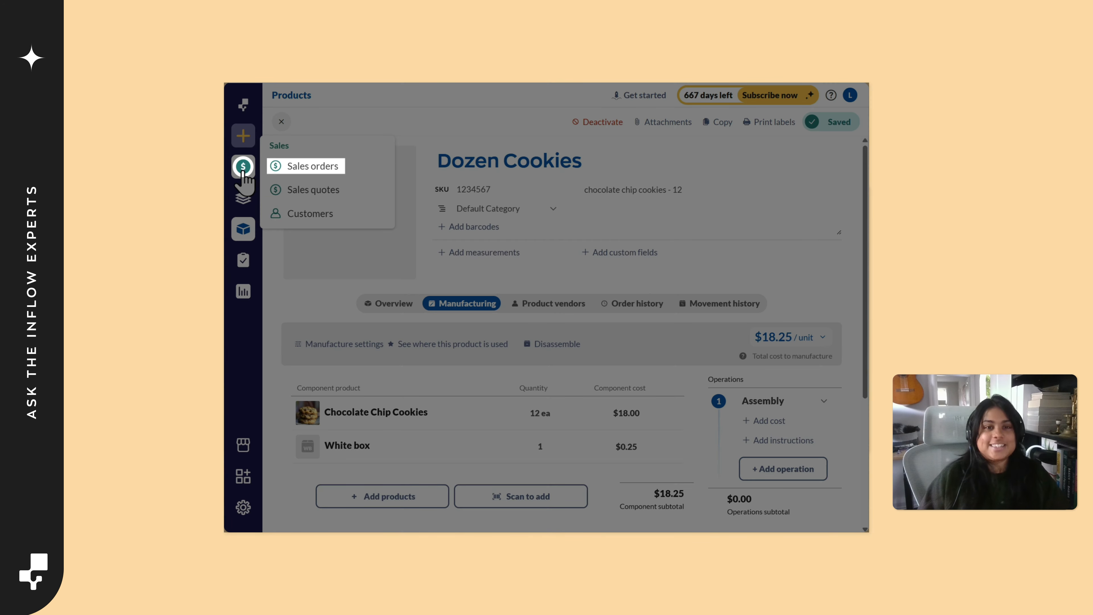
pyautogui.click(286, 170)
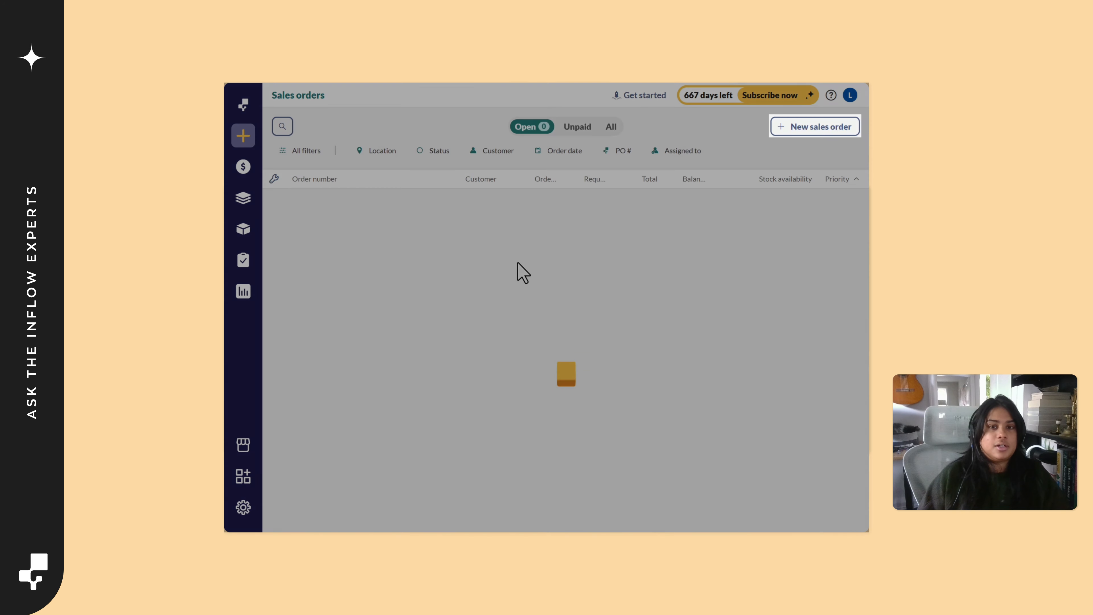
pyautogui.click(814, 128)
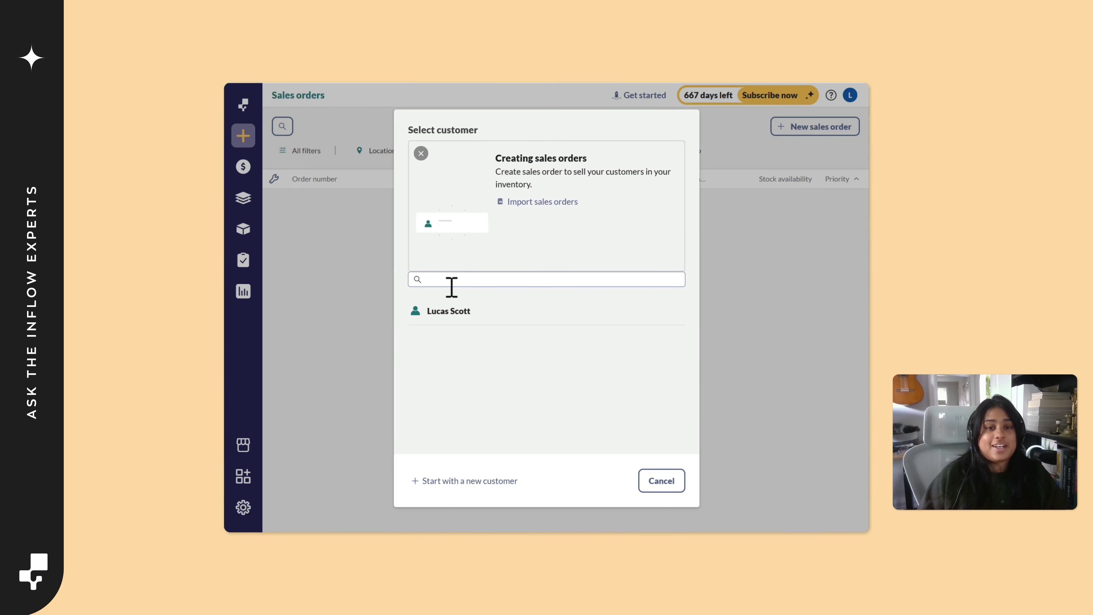
pyautogui.click(413, 311)
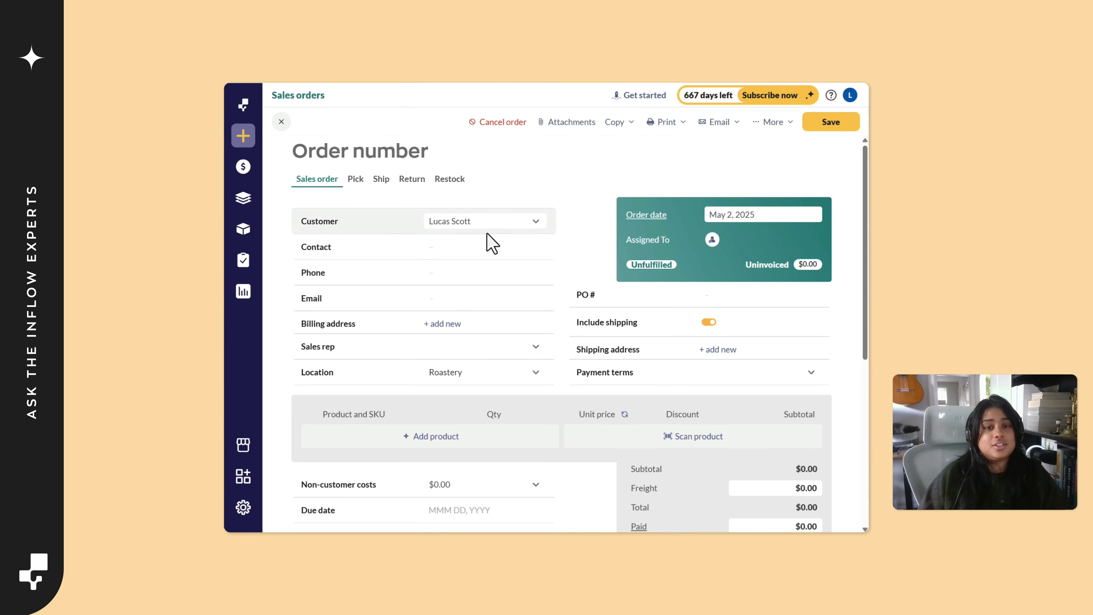
pyautogui.scroll(-3, 732, 267)
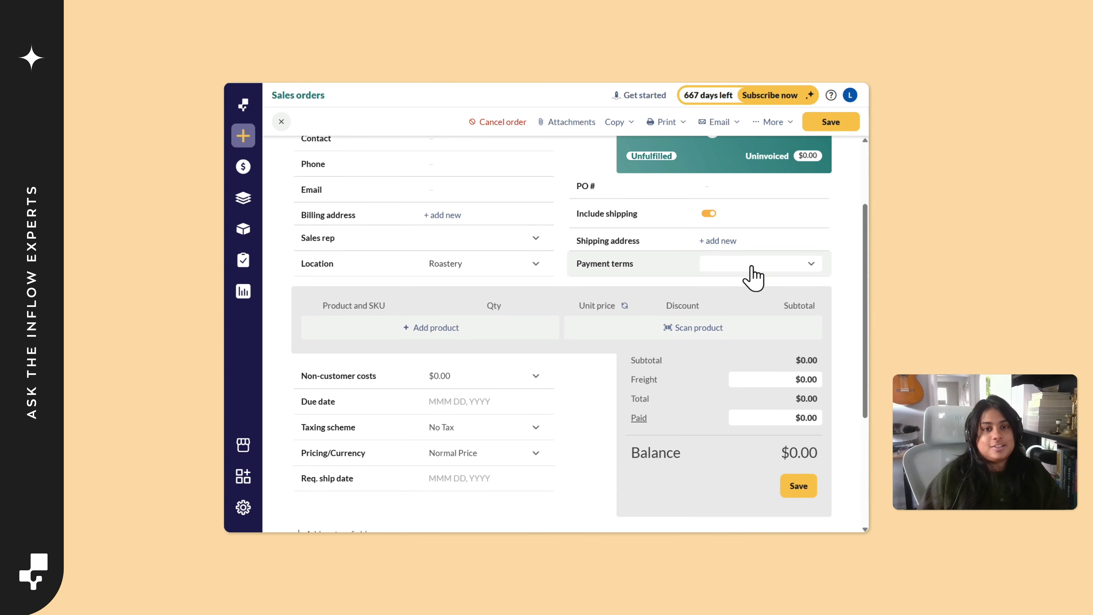
pyautogui.click(531, 266)
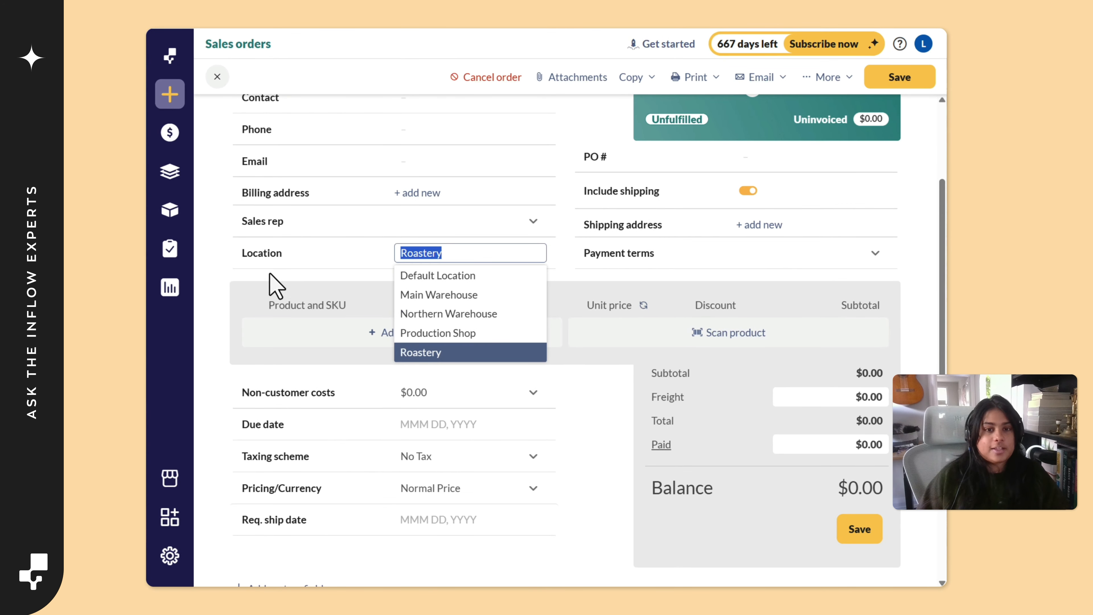
pyautogui.click(415, 275)
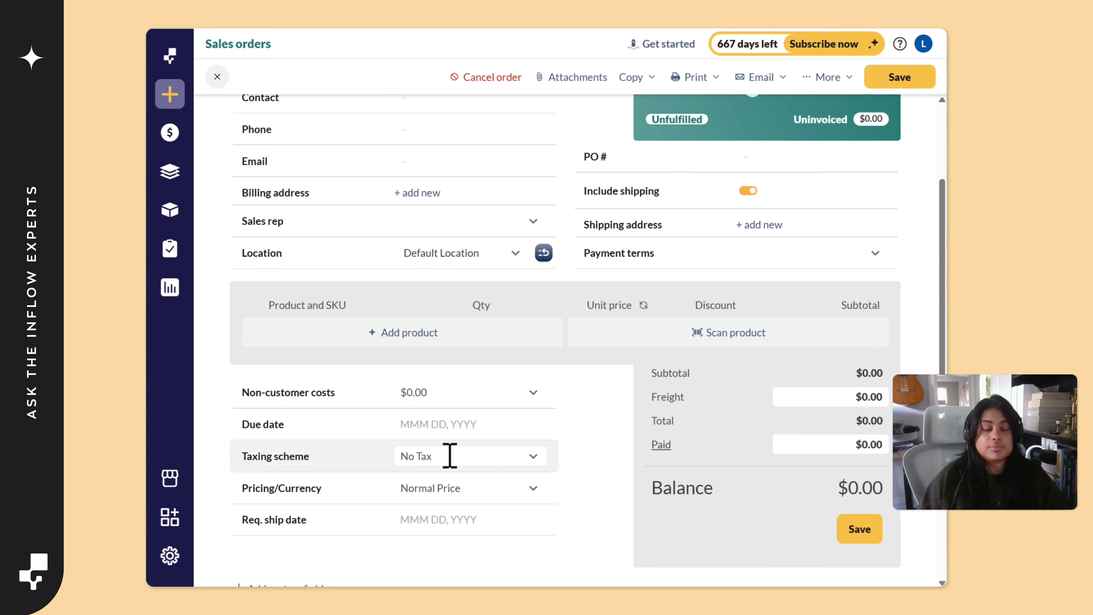
# - Add Dozen Cookies to the sales order with a quantity of 2 and save the order
pyautogui.click(399, 338)
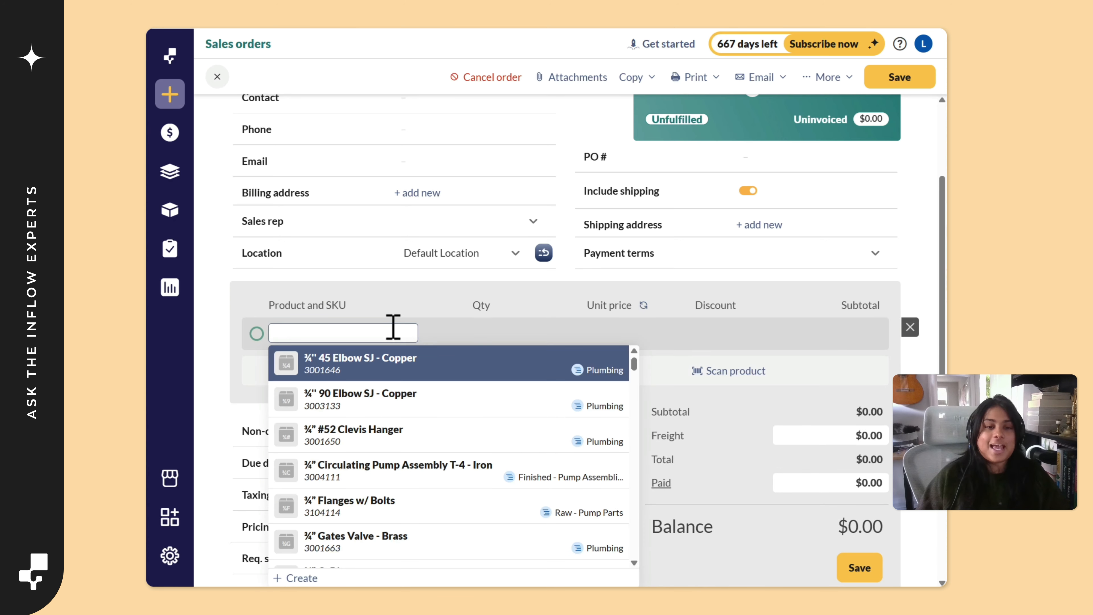
pyautogui.write('s')
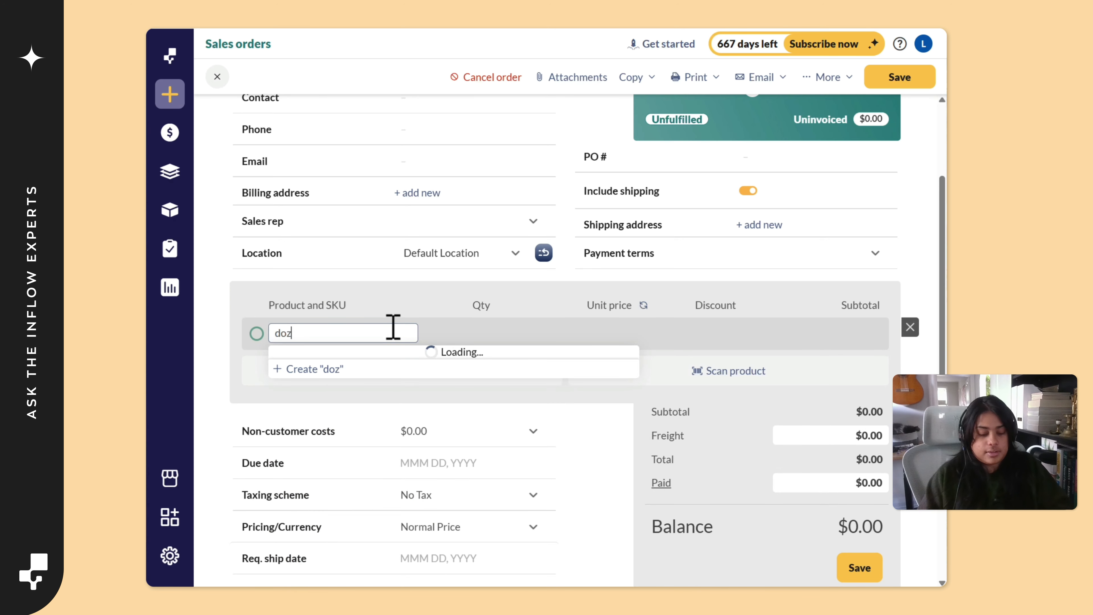
pyautogui.scroll(3, 393, 328)
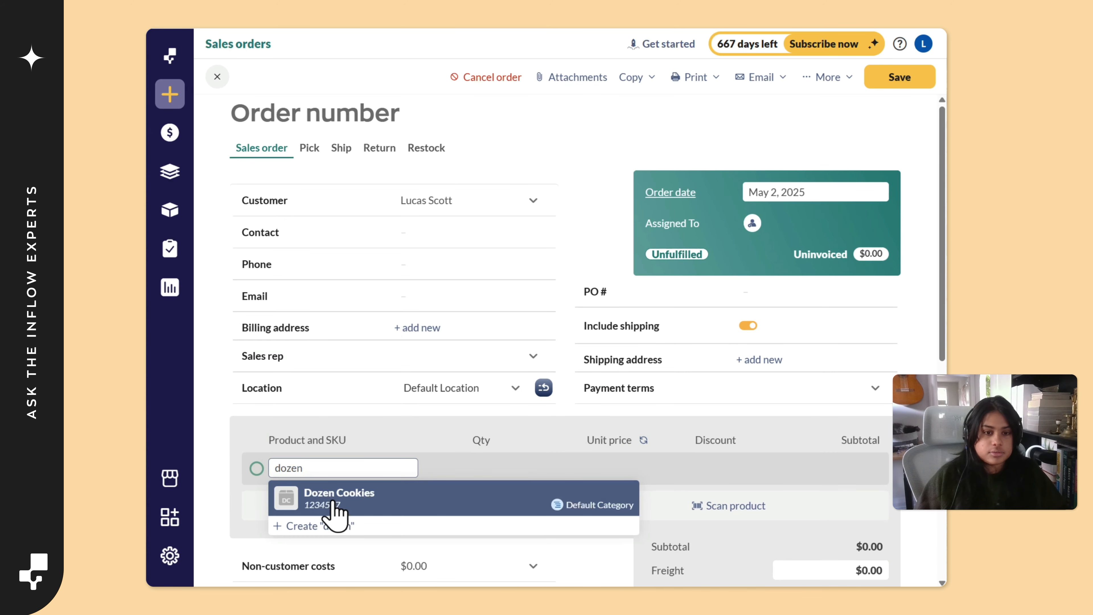
pyautogui.click(330, 508)
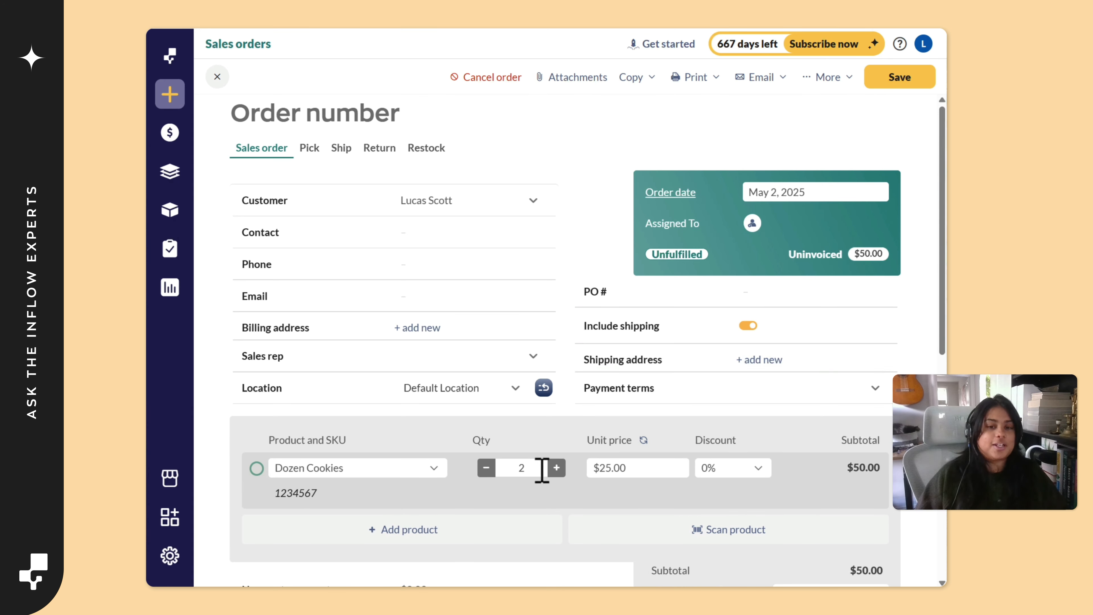
pyautogui.click(903, 85)
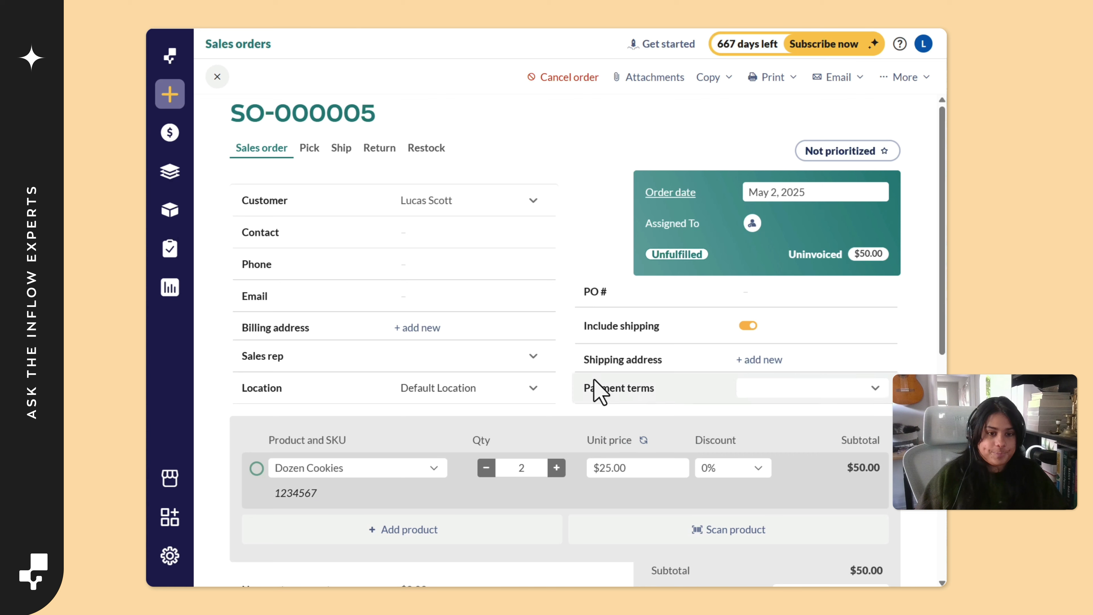
# - Auto fill the picking of the sales order with the ordered Dozen Cookies and save the order
pyautogui.click(317, 150)
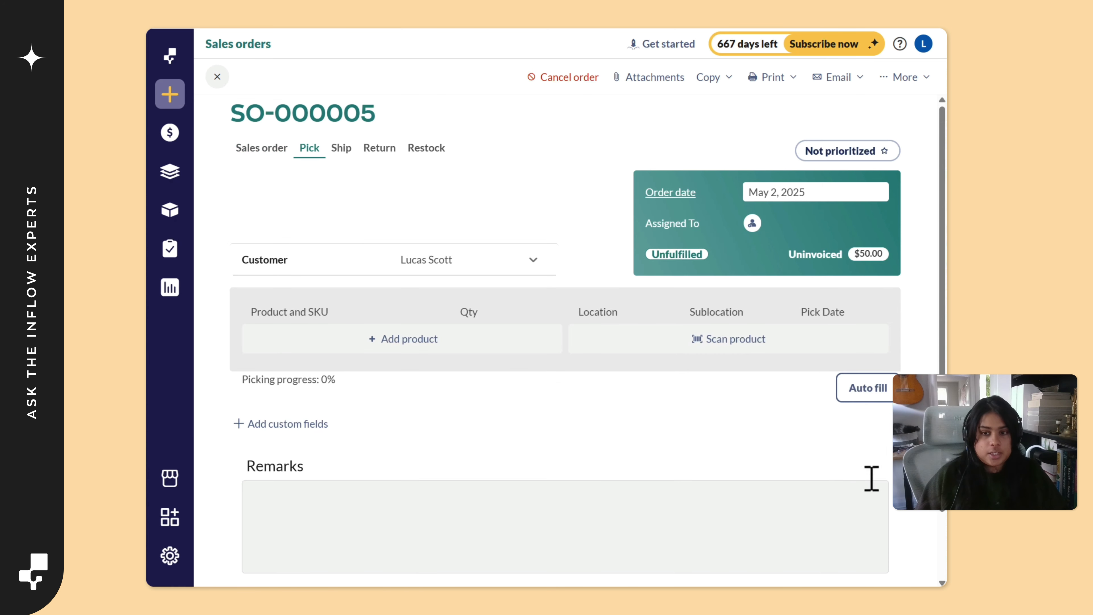
pyautogui.click(868, 388)
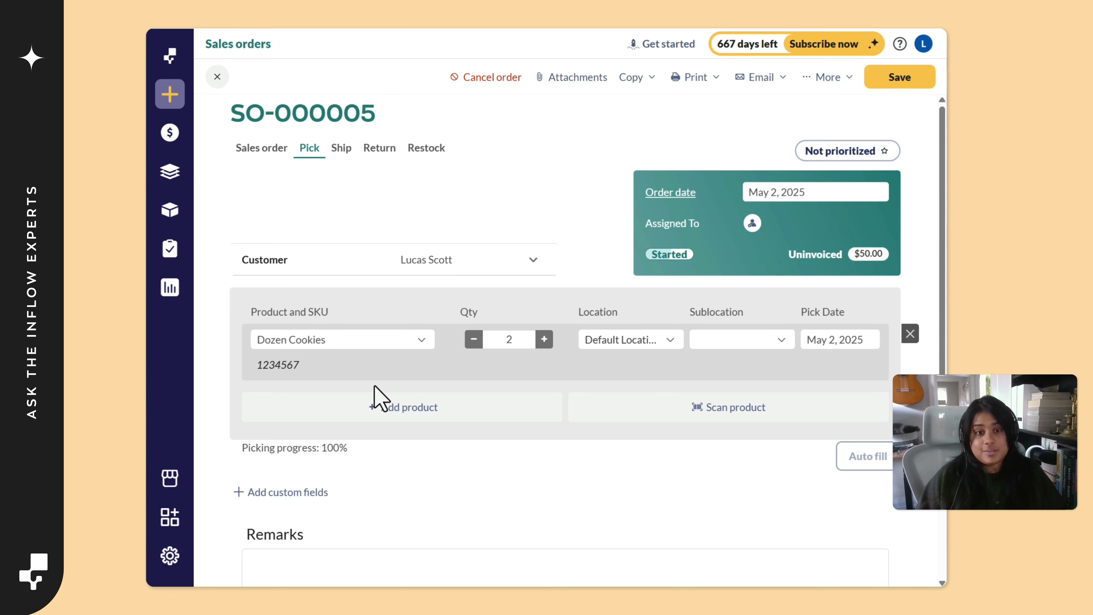
pyautogui.click(891, 80)
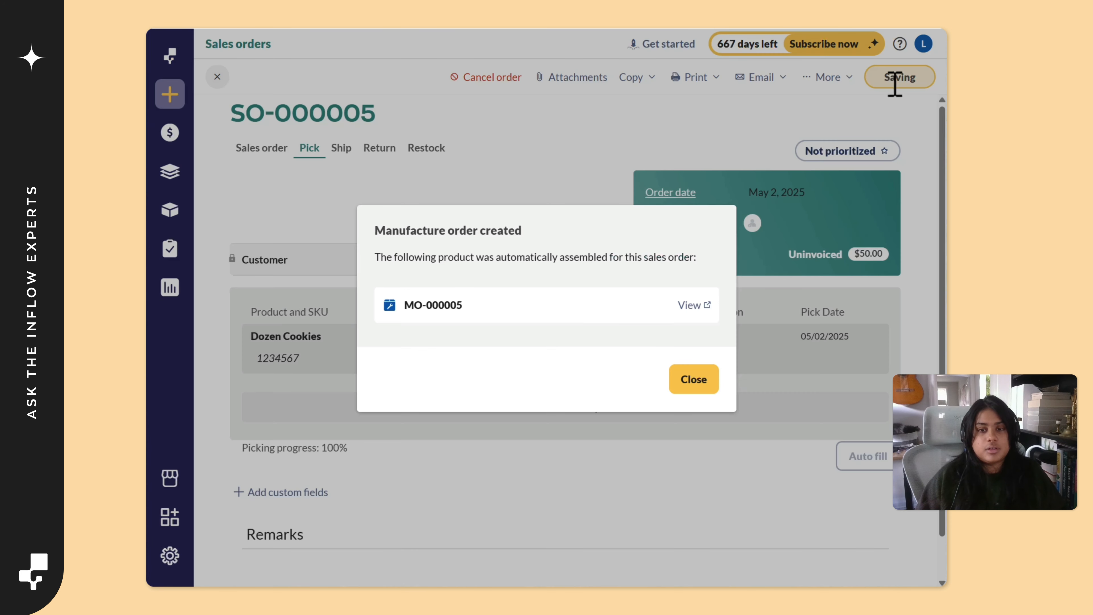
# - Open the manufacture order that was automatically created for this sales order's Dozen Cookies
pyautogui.rightClick(891, 87)
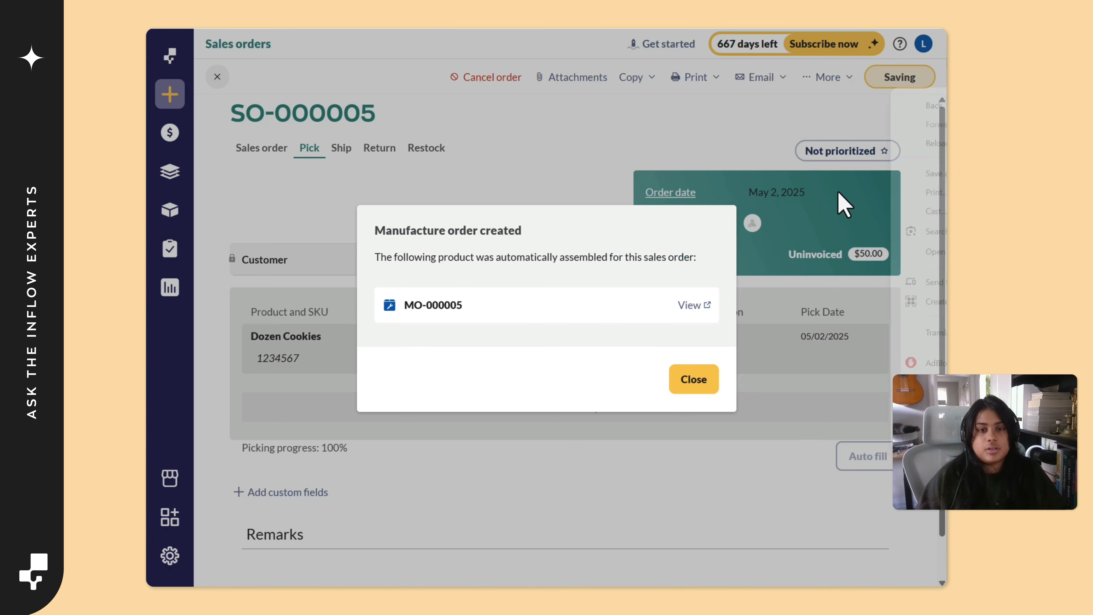
pyautogui.click(762, 114)
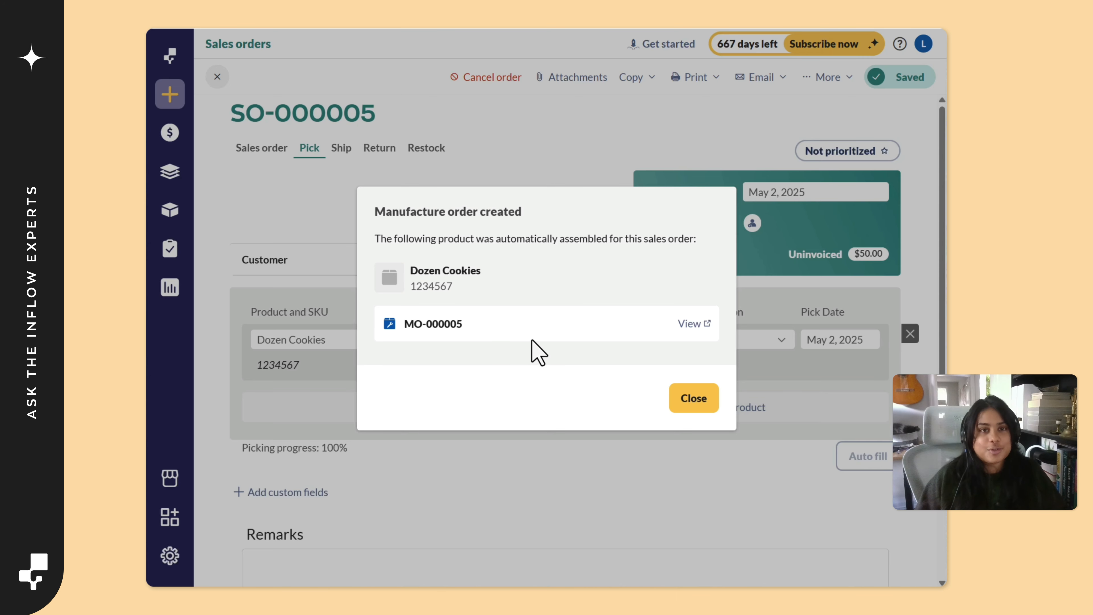
pyautogui.click(693, 323)
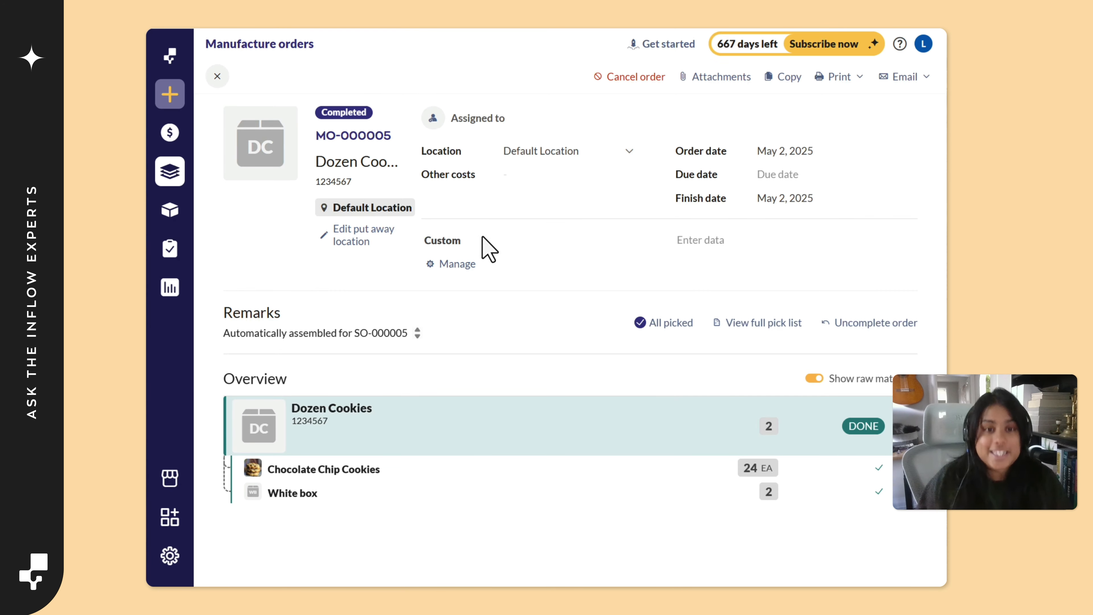